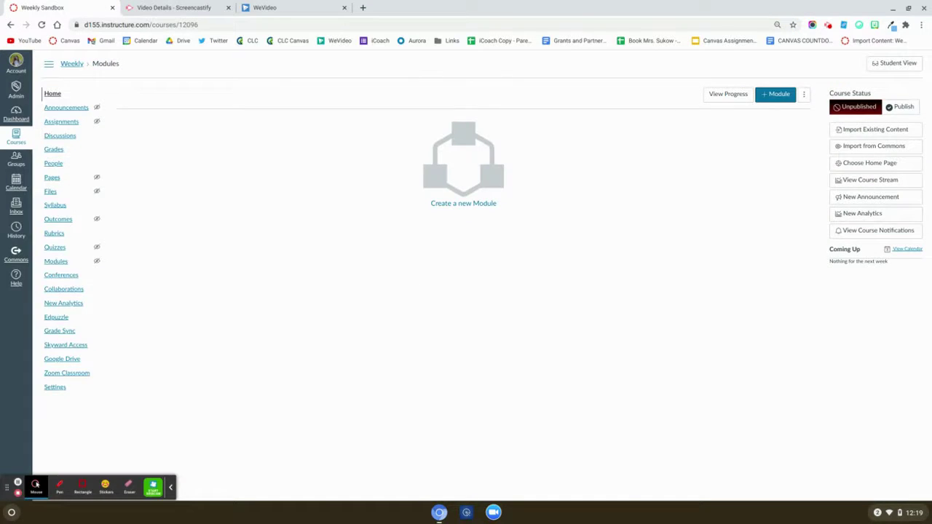
- Search Commons for "D155 fall 2021" and open the D155 Fall 2021 Weekly Template course
{"action": "left_click", "coordinate": [16, 253]}
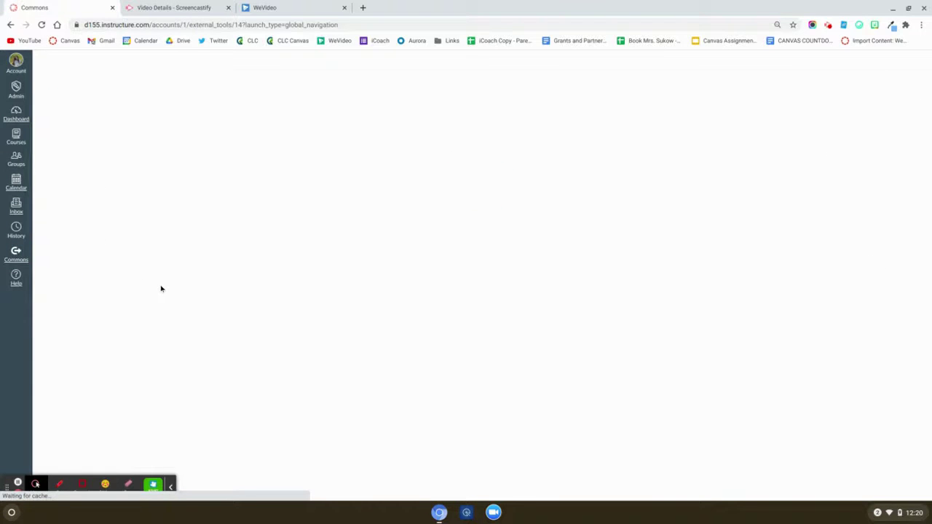
{"action": "left_click", "coordinate": [175, 95]}
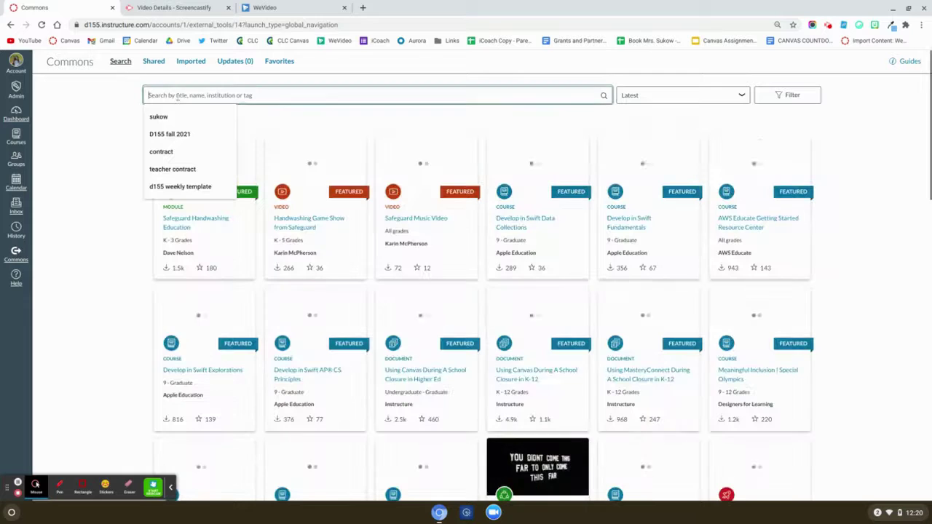
{"action": "left_click", "coordinate": [181, 137]}
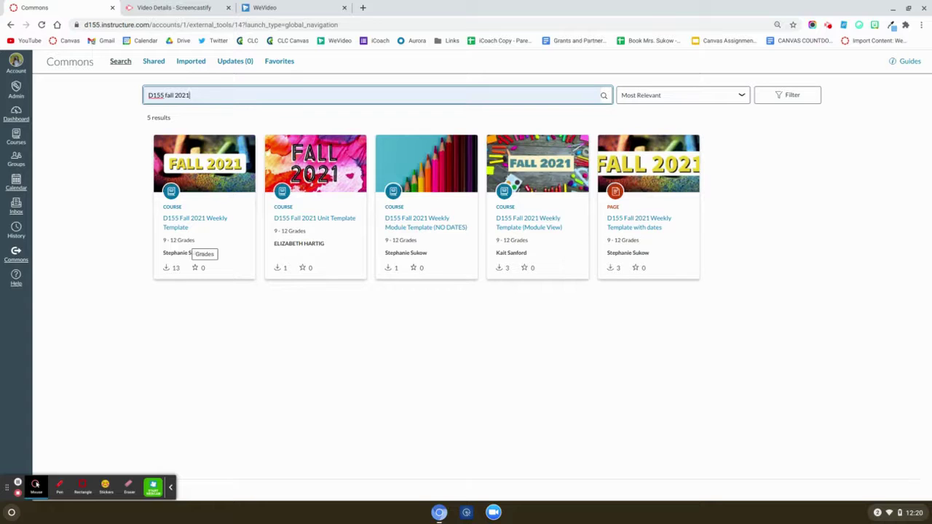
{"action": "left_click", "coordinate": [187, 227]}
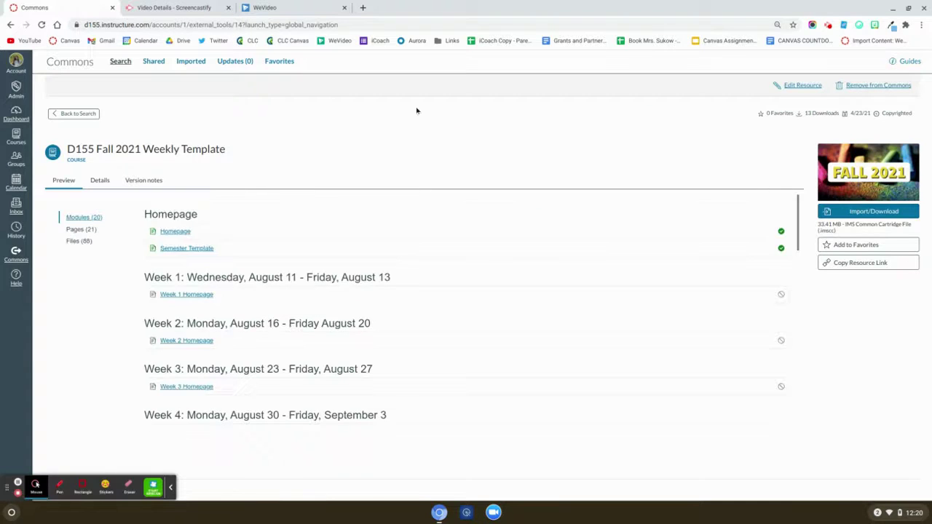
- Import the D155 Fall 2021 Weekly Template into the Weekly Sandbox course
{"action": "left_click", "coordinate": [870, 214]}
{"action": "scroll", "coordinate": [717, 297], "scroll_direction": "down", "scroll_amount": 2}
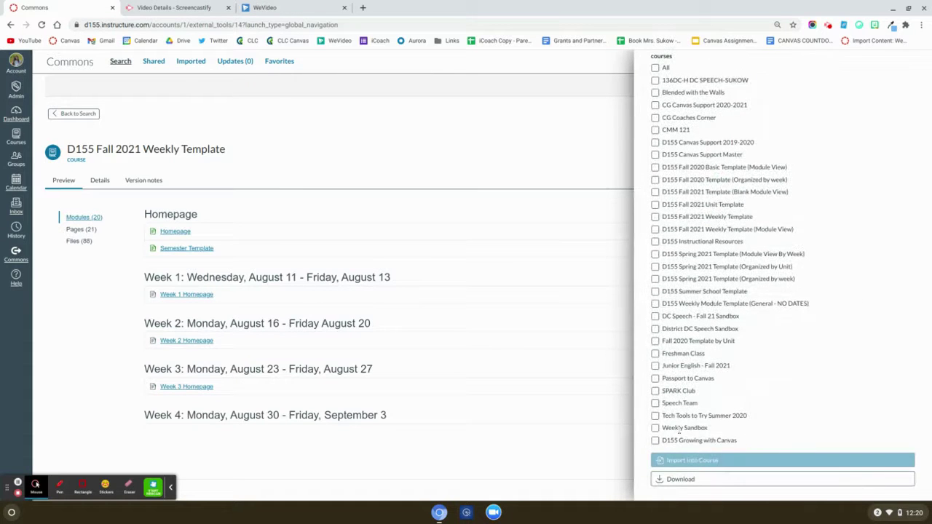
{"action": "left_click", "coordinate": [656, 428]}
{"action": "left_click", "coordinate": [679, 460]}
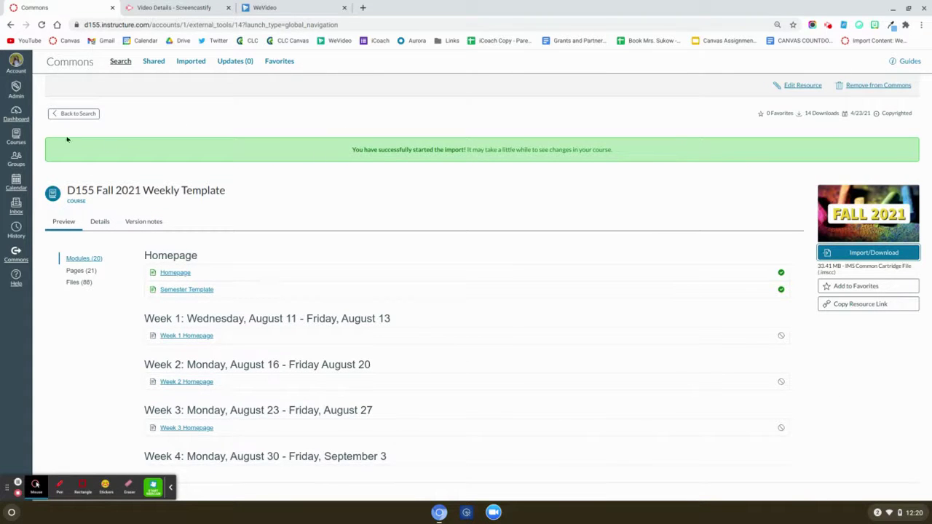
- Open the Weekly Sandbox course from the dashboard and view its Week 1 homepage
{"action": "left_click", "coordinate": [16, 114]}
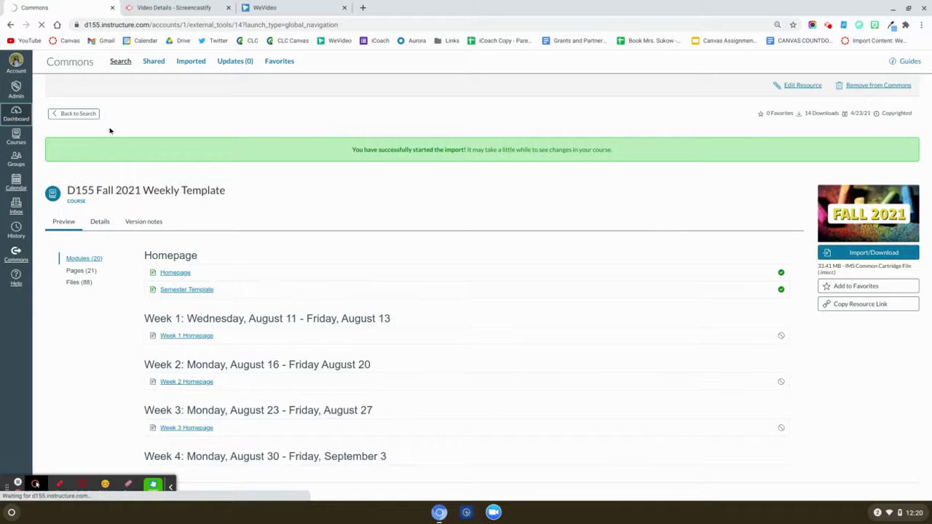
{"action": "left_click", "coordinate": [316, 437]}
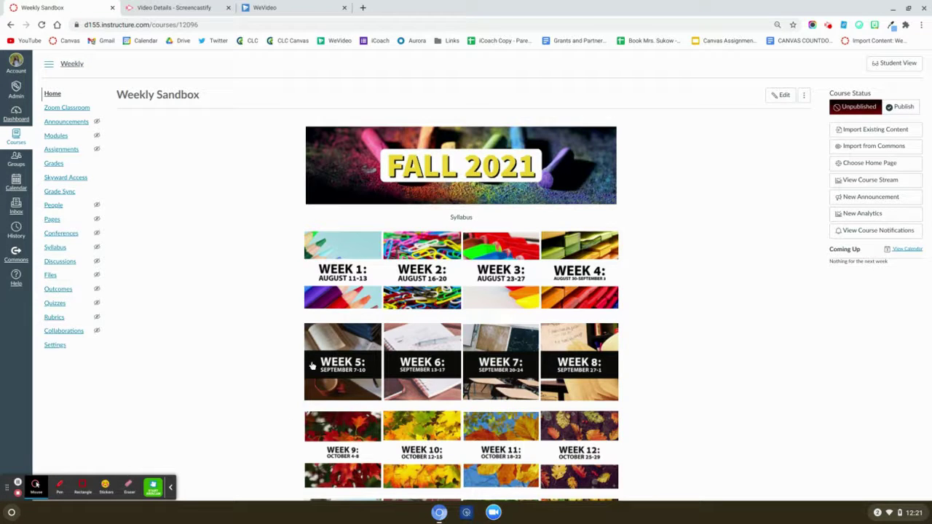
{"action": "left_click", "coordinate": [339, 294]}
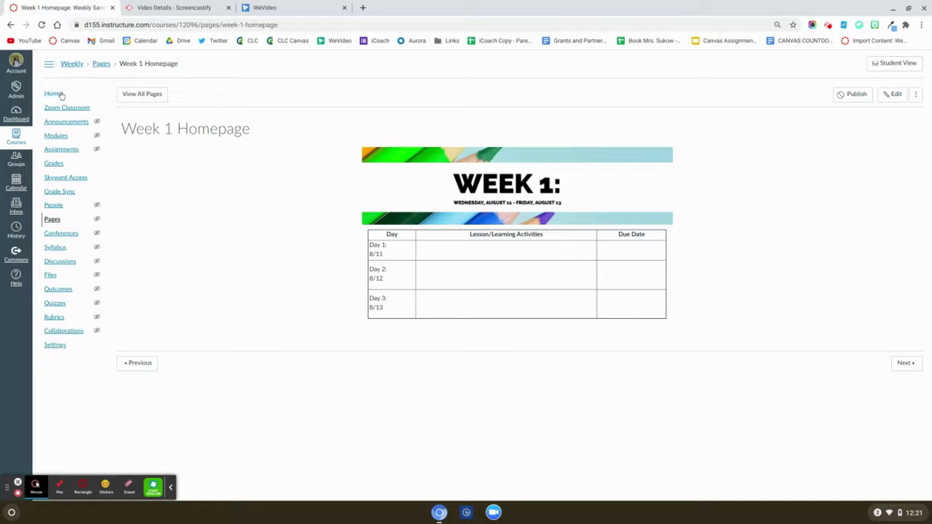
- Start a Canvas course copy into Weekly Sandbox from the CG Semester 1 2020/2021 135DC-H DC Speech course, choosing specific content
{"action": "left_click", "coordinate": [63, 348]}
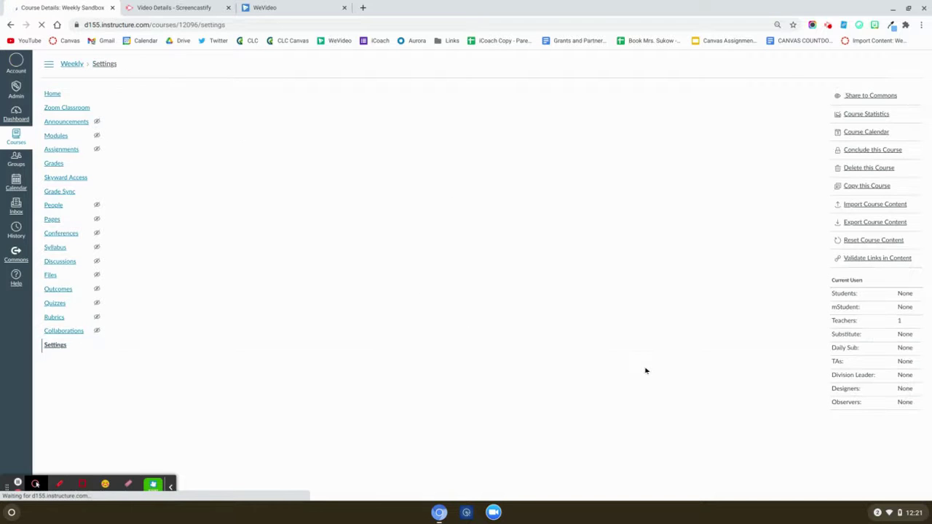
{"action": "left_click", "coordinate": [872, 207]}
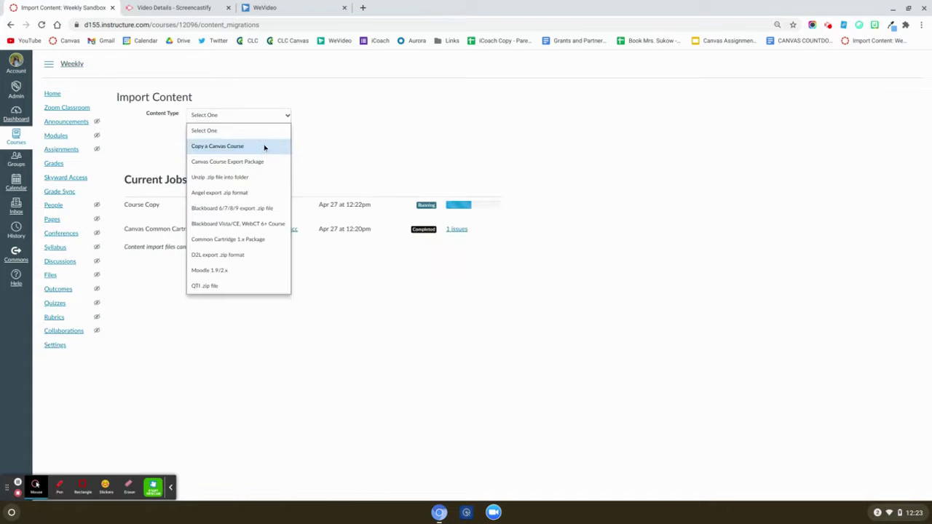
{"action": "left_click", "coordinate": [264, 147]}
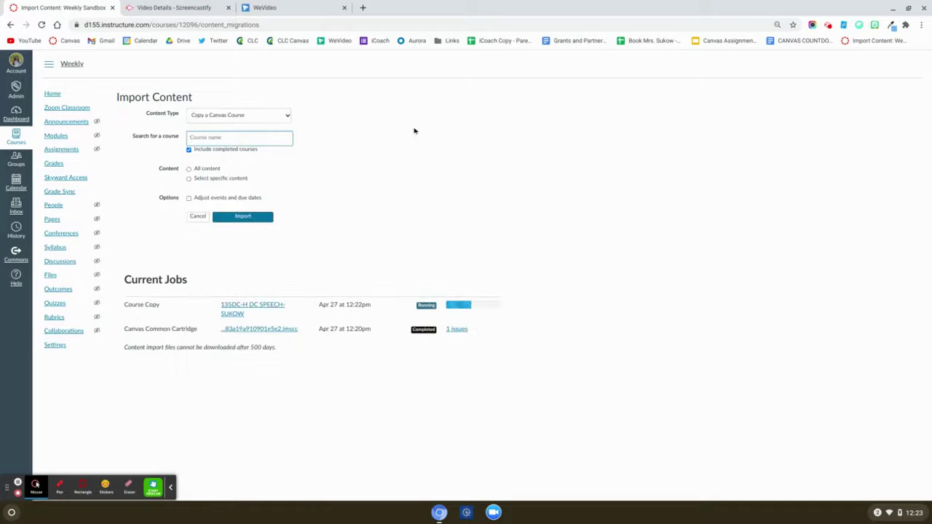
{"action": "type", "text": "135dc"}
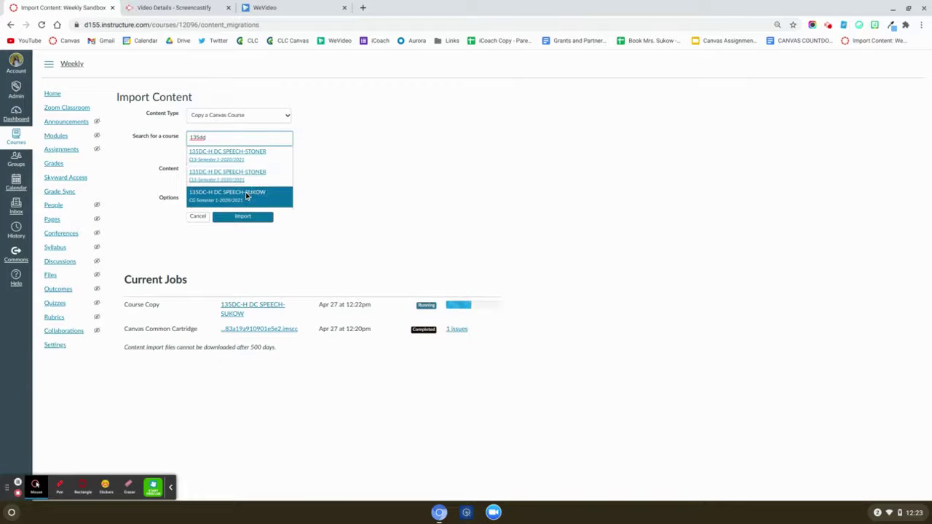
{"action": "left_click", "coordinate": [245, 192]}
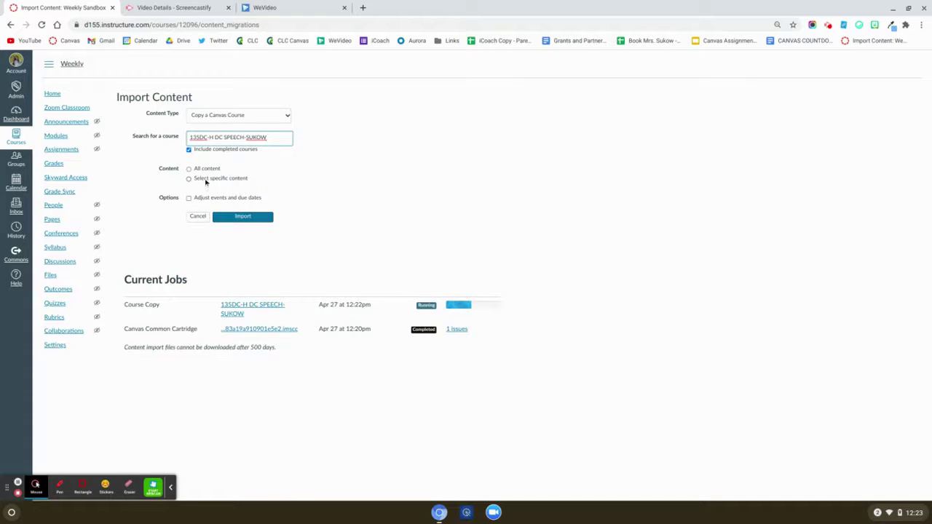
{"action": "left_click", "coordinate": [206, 180]}
{"action": "left_click", "coordinate": [246, 219]}
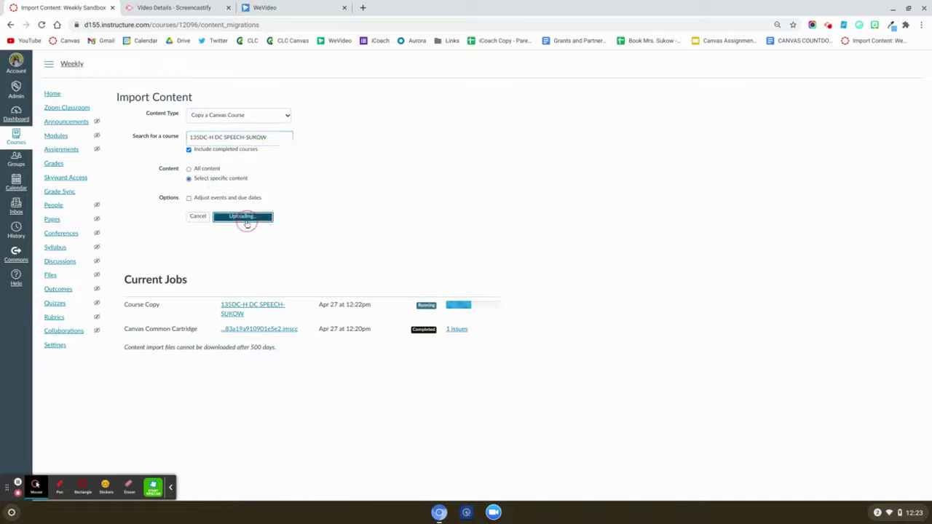
- For the queued course copy, include all Assignments, Quizzes, Question Banks, Discussion Topics, External Tools, Rubrics and Files
{"action": "left_click", "coordinate": [470, 204]}
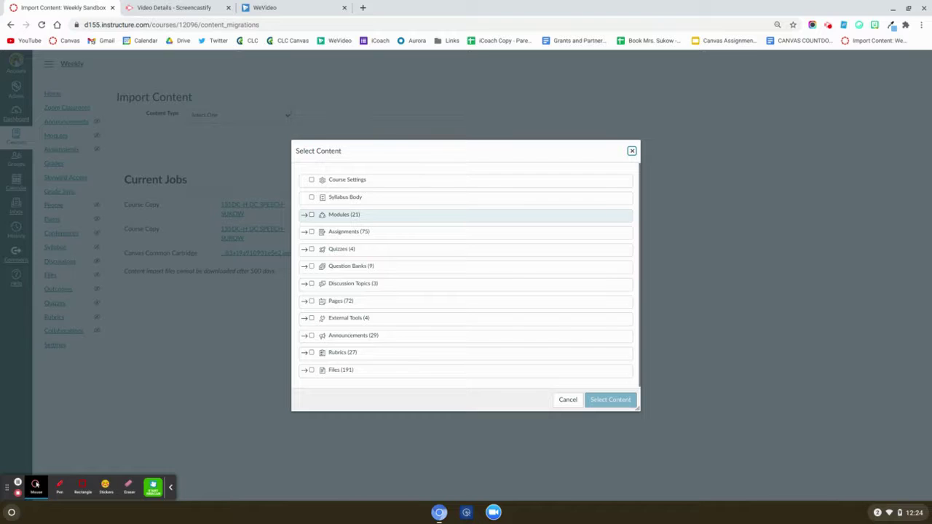
{"action": "left_click", "coordinate": [312, 232]}
{"action": "left_click", "coordinate": [312, 249]}
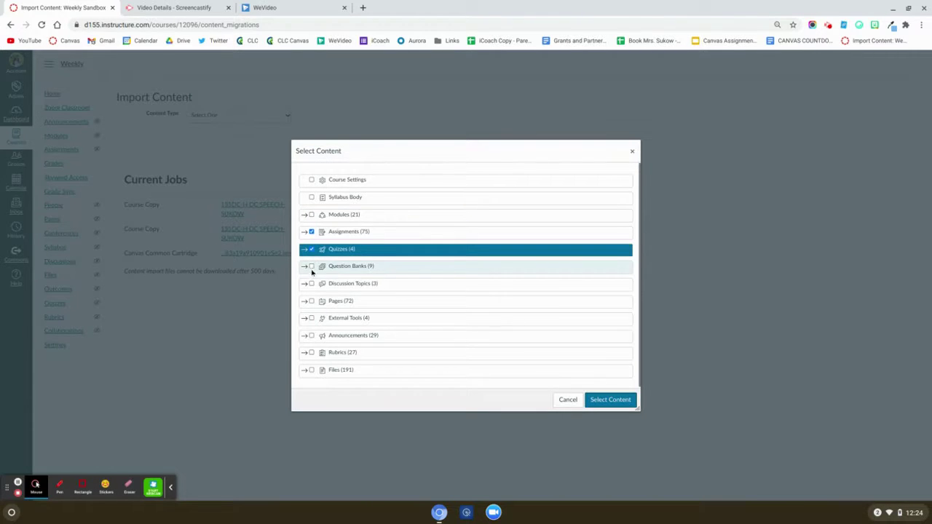
{"action": "left_click", "coordinate": [312, 266]}
{"action": "left_click", "coordinate": [312, 284]}
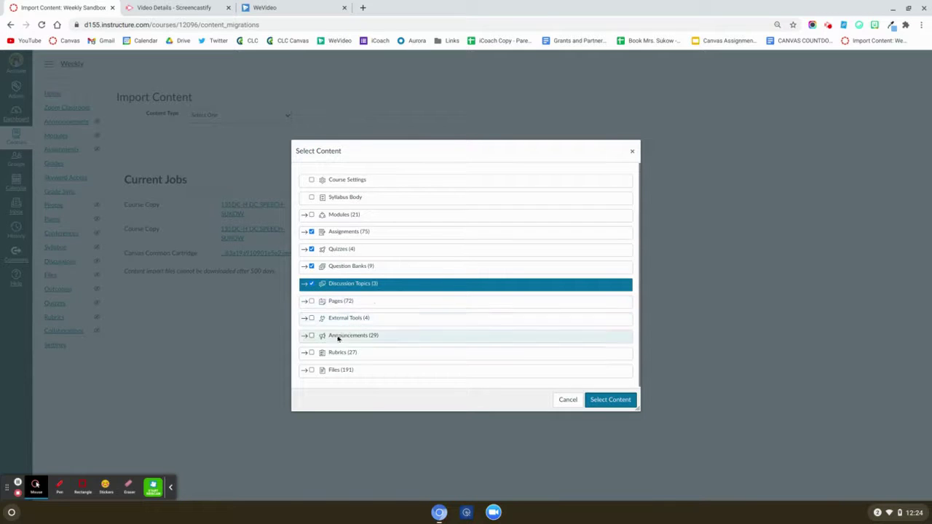
{"action": "left_click", "coordinate": [310, 319]}
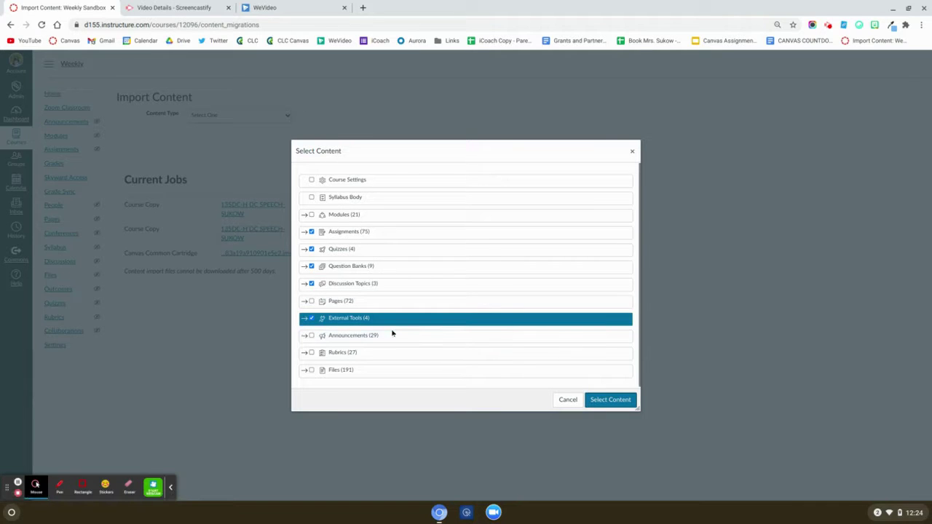
{"action": "left_click", "coordinate": [311, 353]}
{"action": "left_click", "coordinate": [312, 372]}
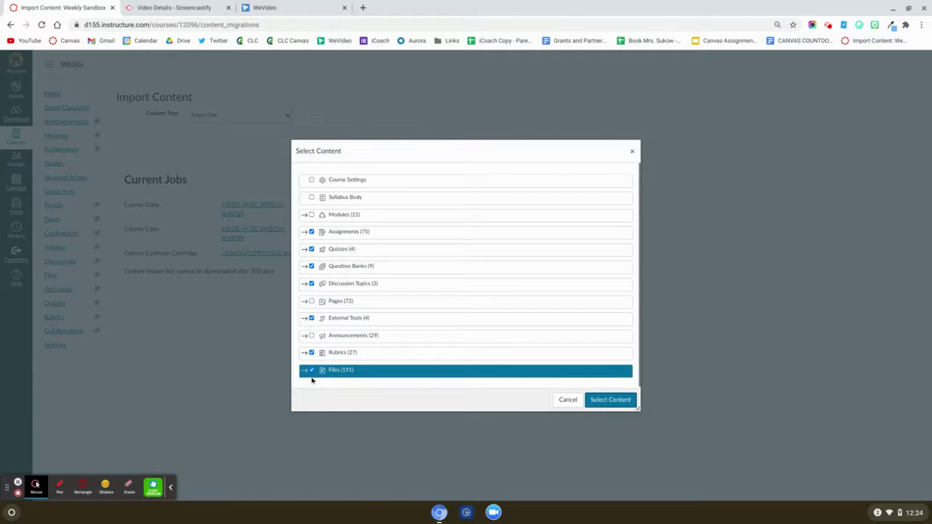
- Among the individual pages, include Chapter 16 Reading, Chapter 13 Reading and Video, and the Chapter 10, 12 and 4 Readings
{"action": "left_click", "coordinate": [304, 301]}
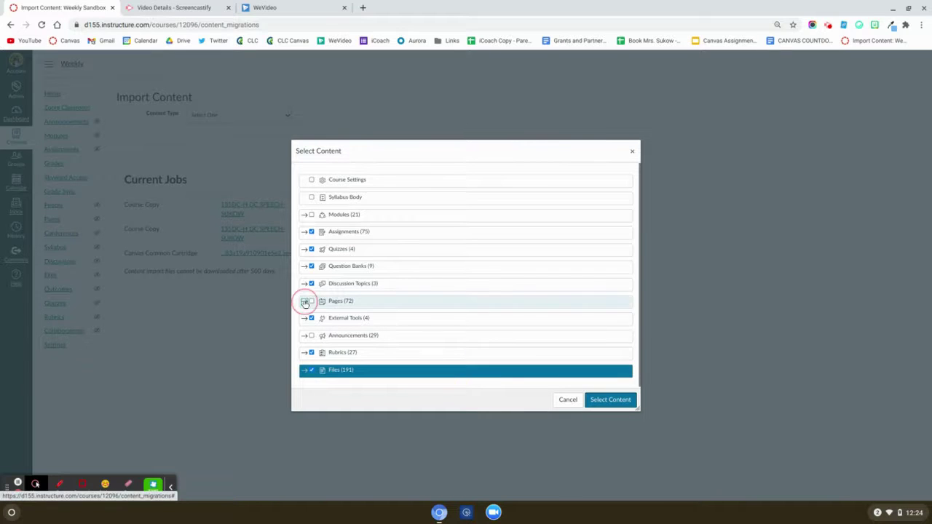
{"action": "scroll", "coordinate": [385, 318], "scroll_direction": "down", "scroll_amount": 1}
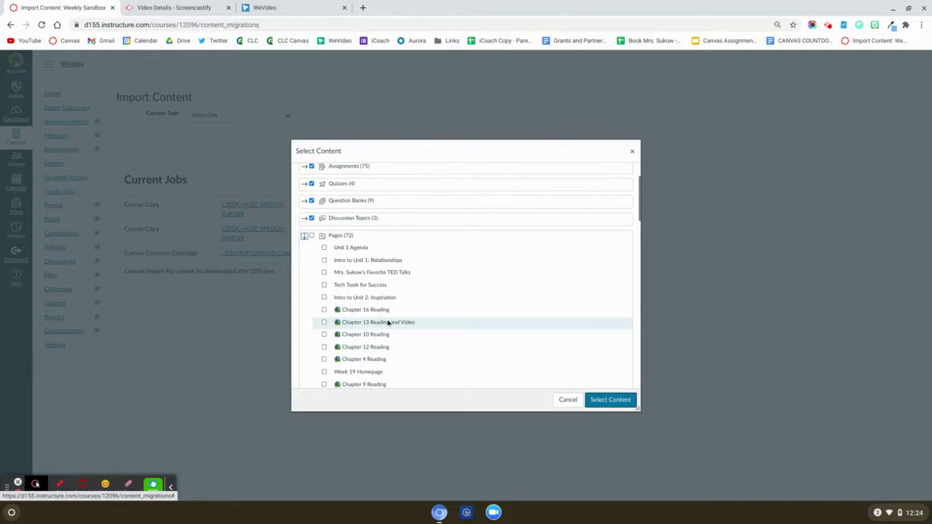
{"action": "left_click", "coordinate": [324, 309]}
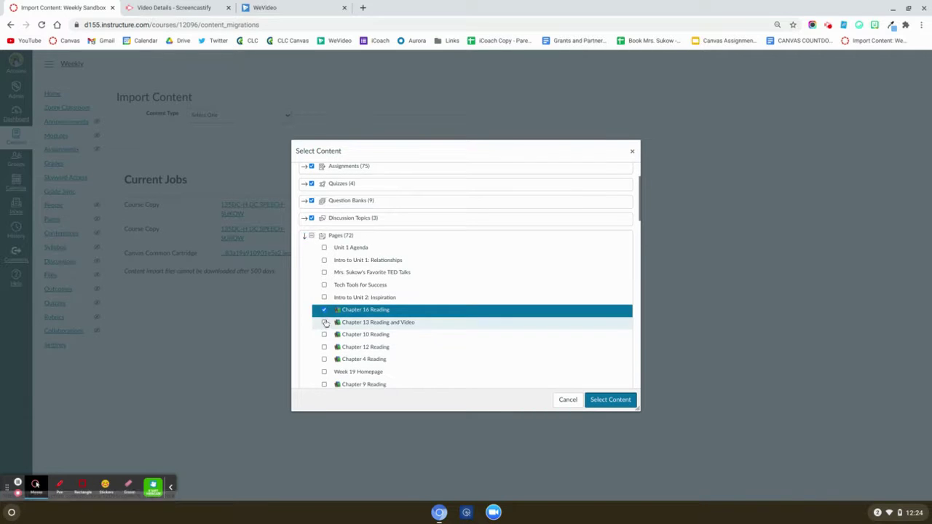
{"action": "left_click", "coordinate": [324, 322]}
{"action": "left_click", "coordinate": [324, 335]}
{"action": "left_click", "coordinate": [325, 347]}
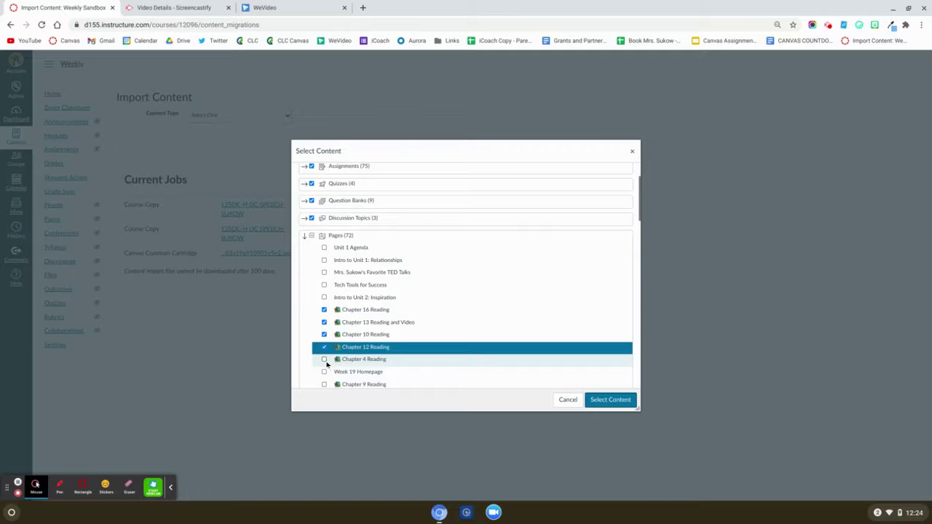
{"action": "left_click", "coordinate": [324, 360]}
- Add the Chapter 9, Chapter 1 and Chapter 3 Reading pages to the selection and submit the selected content for import
{"action": "scroll", "coordinate": [402, 325], "scroll_direction": "down", "scroll_amount": 3}
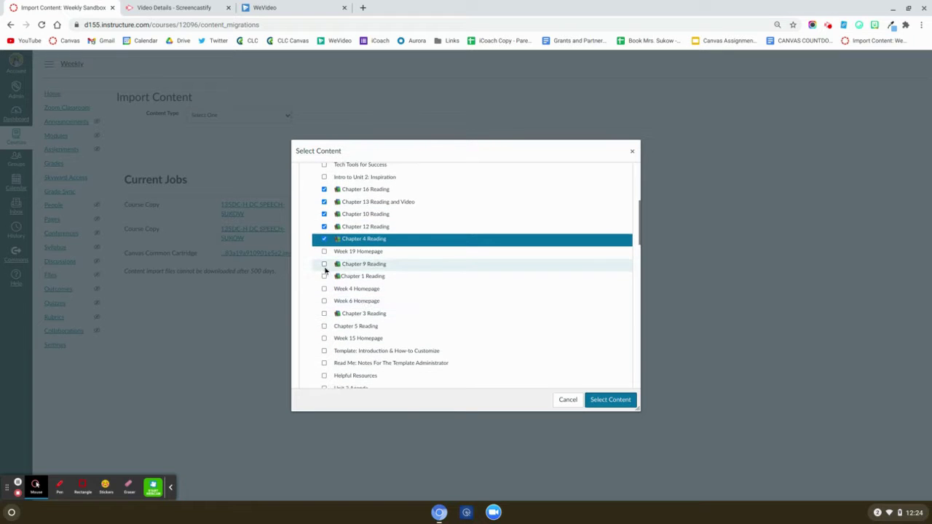
{"action": "left_click", "coordinate": [324, 264]}
{"action": "left_click", "coordinate": [324, 277]}
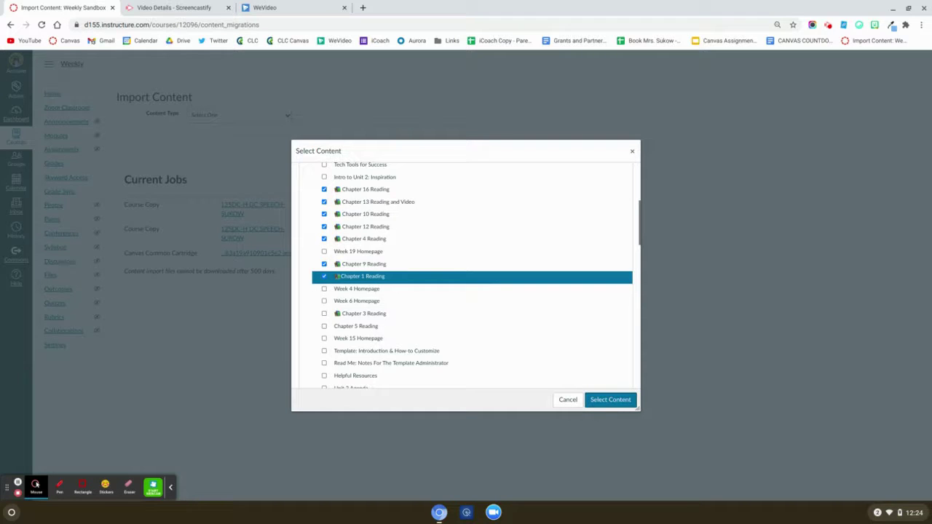
{"action": "left_click", "coordinate": [324, 314]}
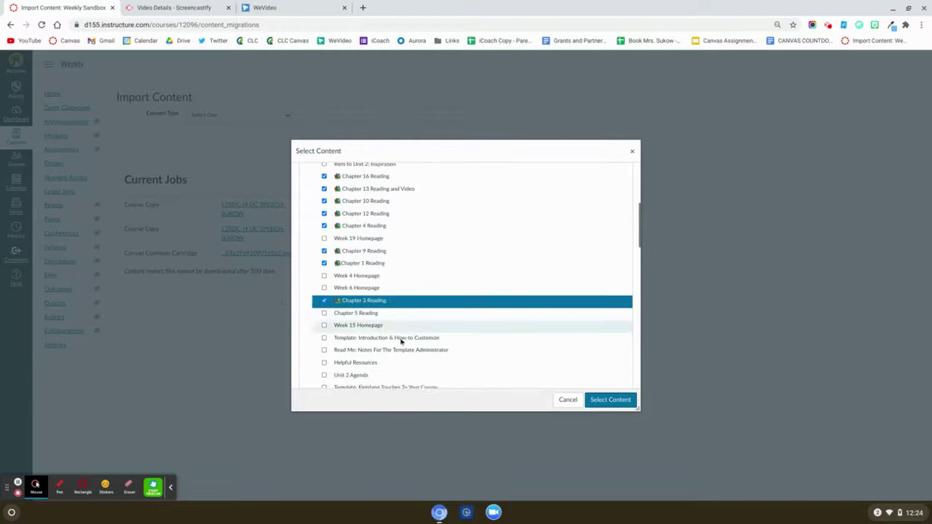
{"action": "scroll", "coordinate": [400, 337], "scroll_direction": "down", "scroll_amount": 3}
{"action": "scroll", "coordinate": [625, 382], "scroll_direction": "down", "scroll_amount": 5}
{"action": "left_click", "coordinate": [622, 400]}
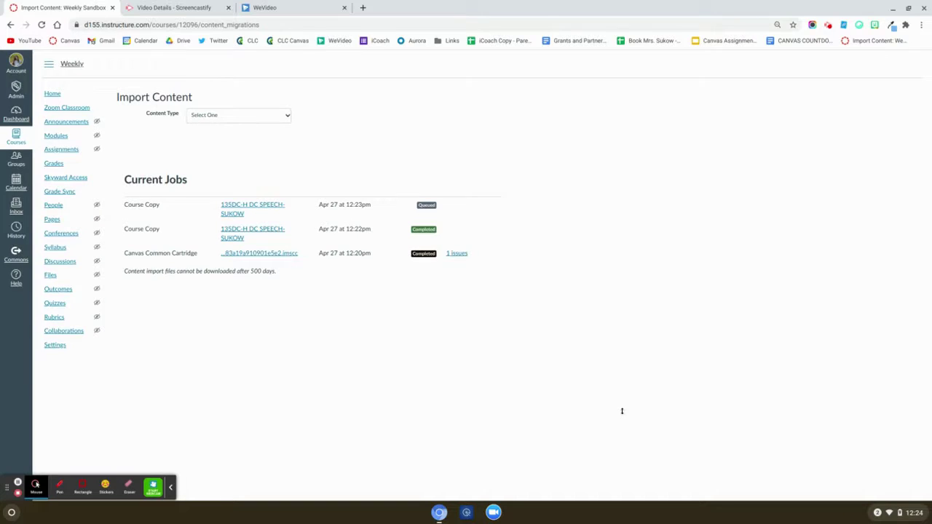
- Add the "How to Fascinate" EdPuzzle assignment to the Week 1 module of the Weekly Sandbox course
{"action": "left_click", "coordinate": [57, 95]}
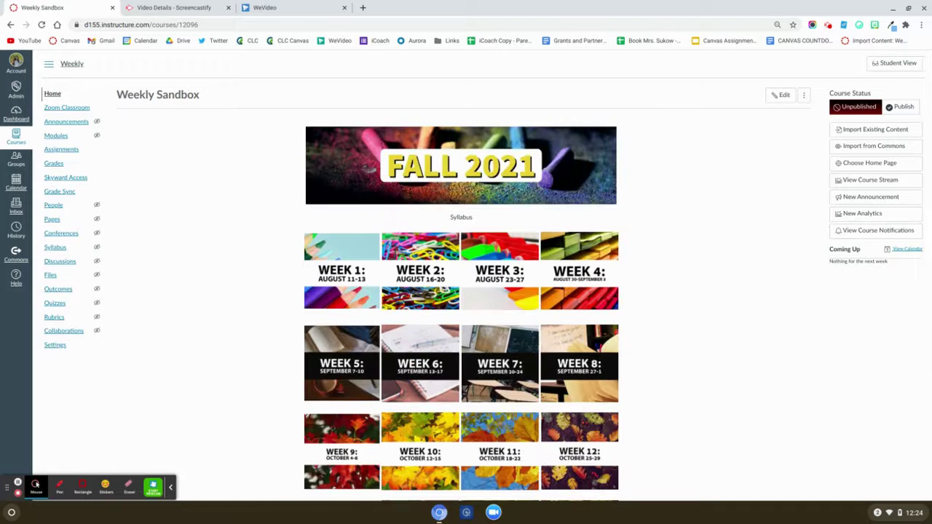
{"action": "left_click", "coordinate": [58, 136]}
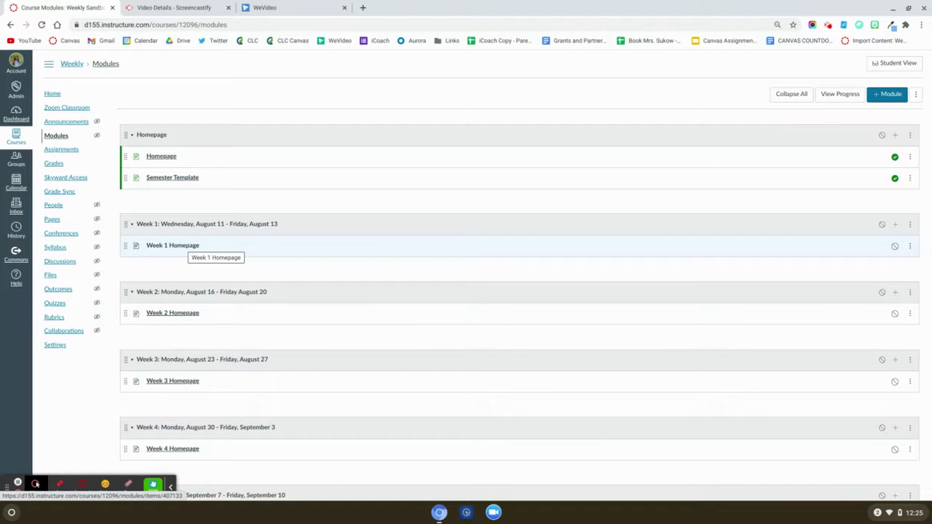
{"action": "left_click", "coordinate": [895, 224]}
{"action": "scroll", "coordinate": [362, 257], "scroll_direction": "down", "scroll_amount": 2}
{"action": "scroll", "coordinate": [361, 252], "scroll_direction": "down", "scroll_amount": 10}
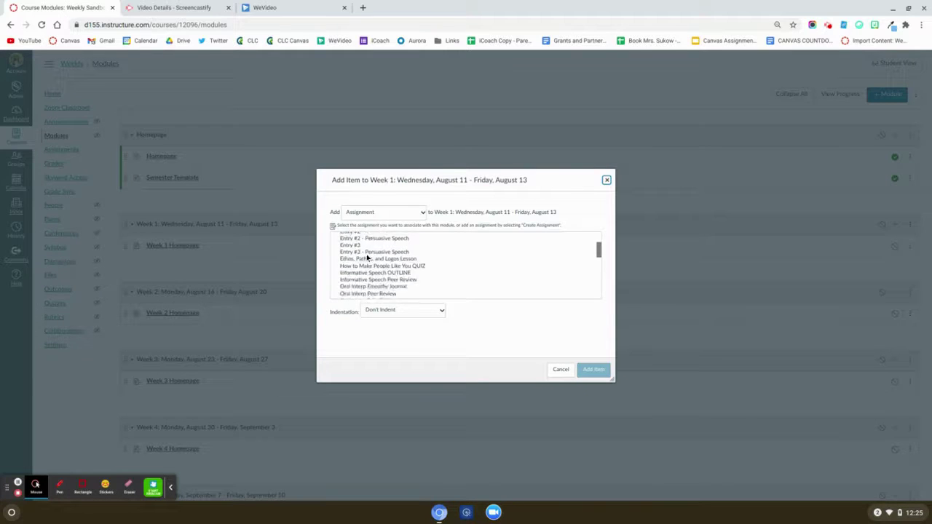
{"action": "scroll", "coordinate": [361, 269], "scroll_direction": "down", "scroll_amount": 2}
{"action": "scroll", "coordinate": [379, 271], "scroll_direction": "up", "scroll_amount": 5}
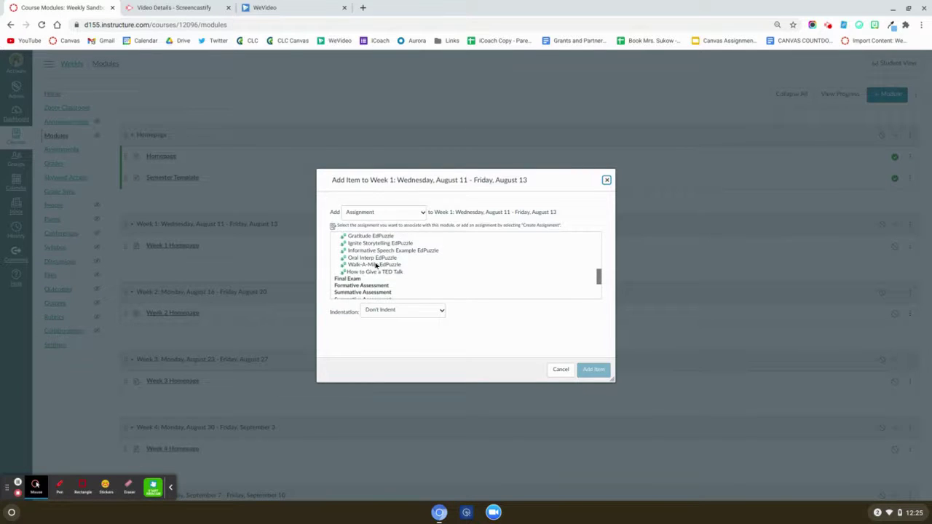
{"action": "scroll", "coordinate": [388, 275], "scroll_direction": "down", "scroll_amount": 3}
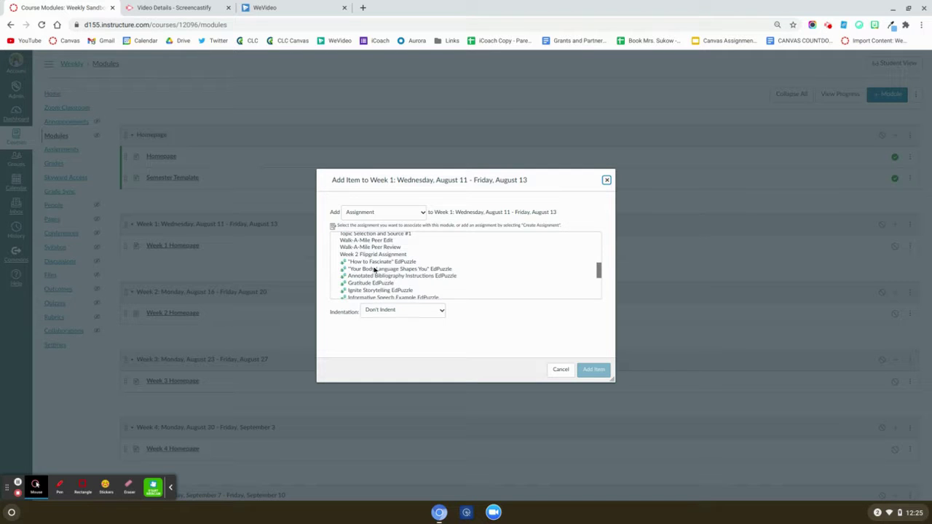
{"action": "left_click", "coordinate": [376, 262]}
{"action": "left_click", "coordinate": [592, 369]}
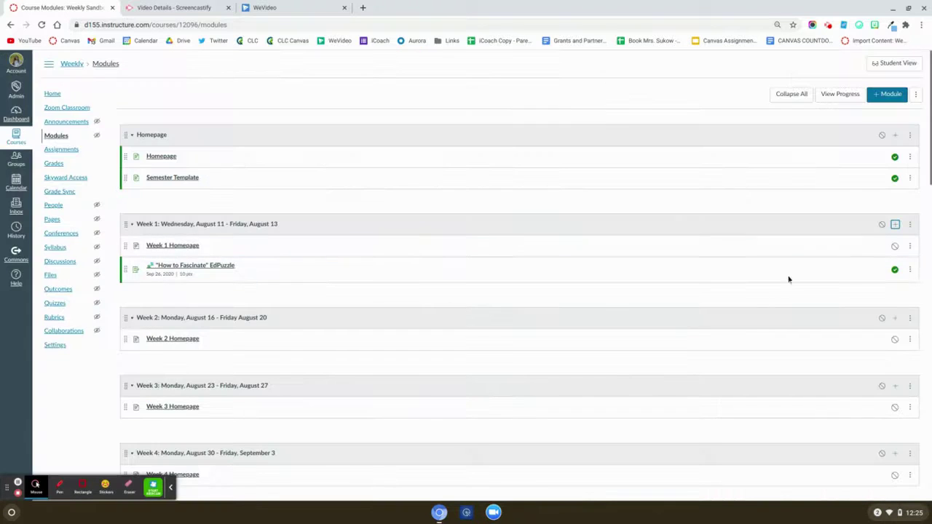
{"action": "left_click", "coordinate": [895, 223]}
{"action": "scroll", "coordinate": [421, 246], "scroll_direction": "up", "scroll_amount": 10}
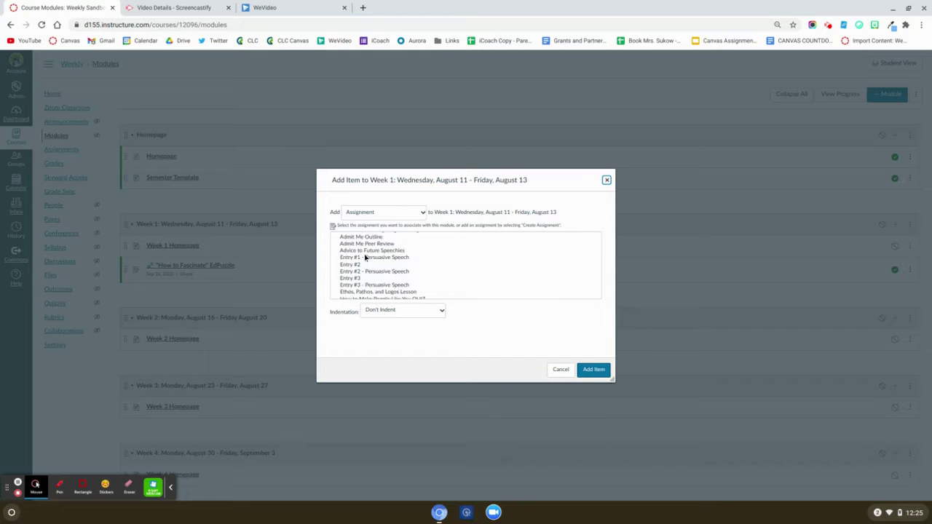
{"action": "left_click", "coordinate": [560, 371]}
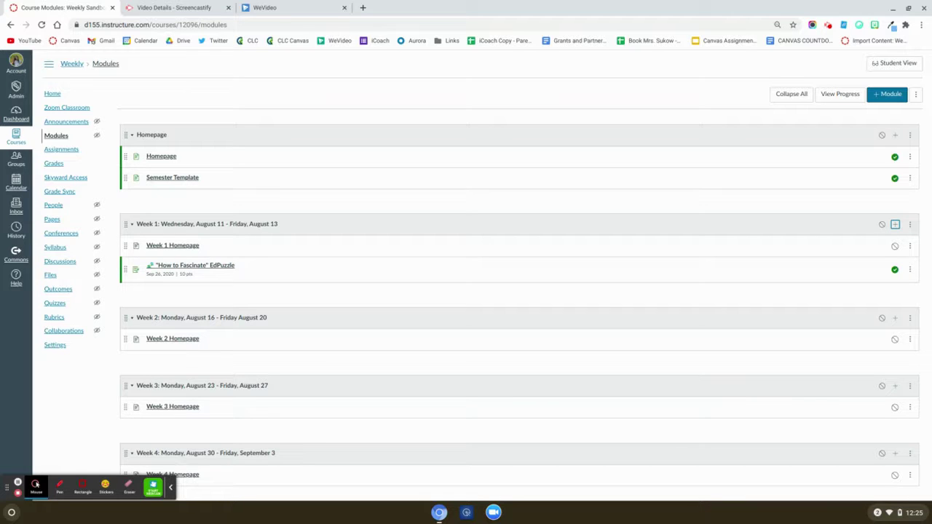
- Edit the Week 1 Homepage and insert a course link to the Chapter 9 Reading page in the Day 1 Lesson/Learning Activities cell
{"action": "left_click", "coordinate": [182, 245]}
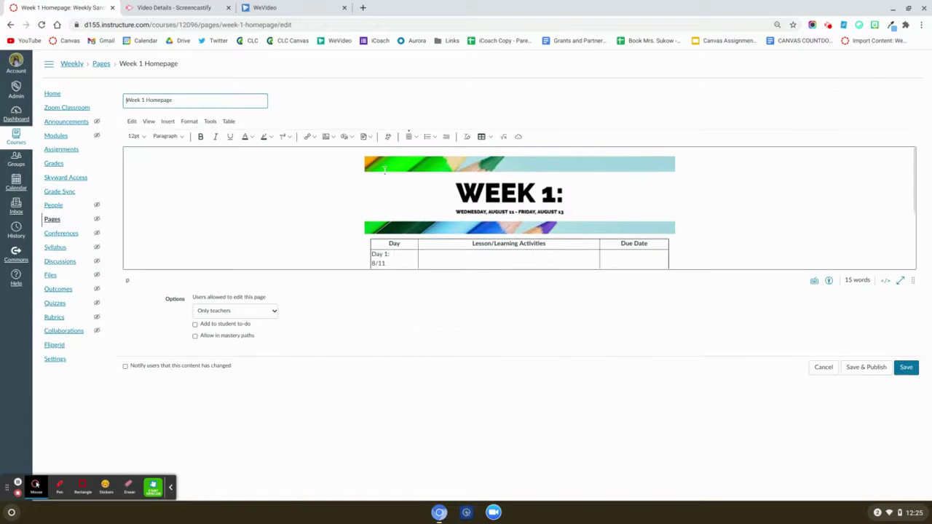
{"action": "scroll", "coordinate": [435, 230], "scroll_direction": "down", "scroll_amount": 1}
{"action": "left_click", "coordinate": [435, 230]}
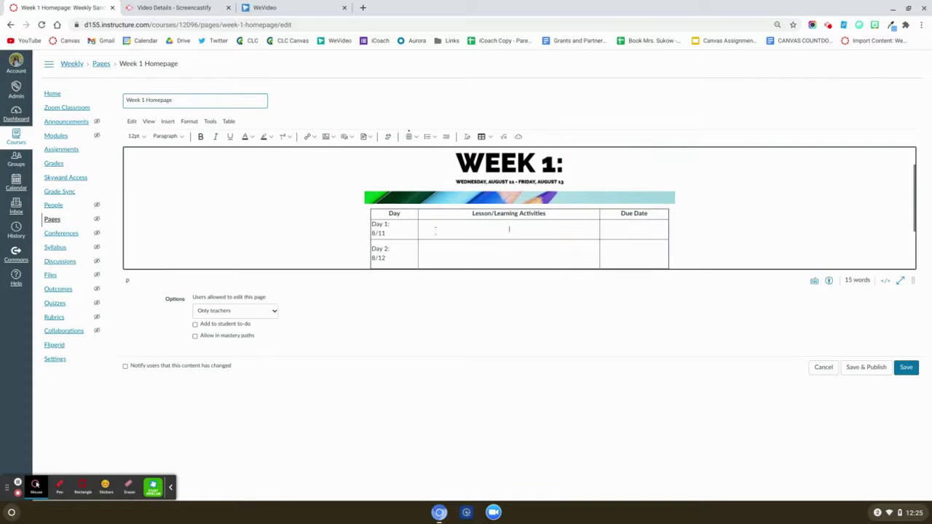
{"action": "left_click", "coordinate": [307, 136]}
{"action": "left_click", "coordinate": [326, 165]}
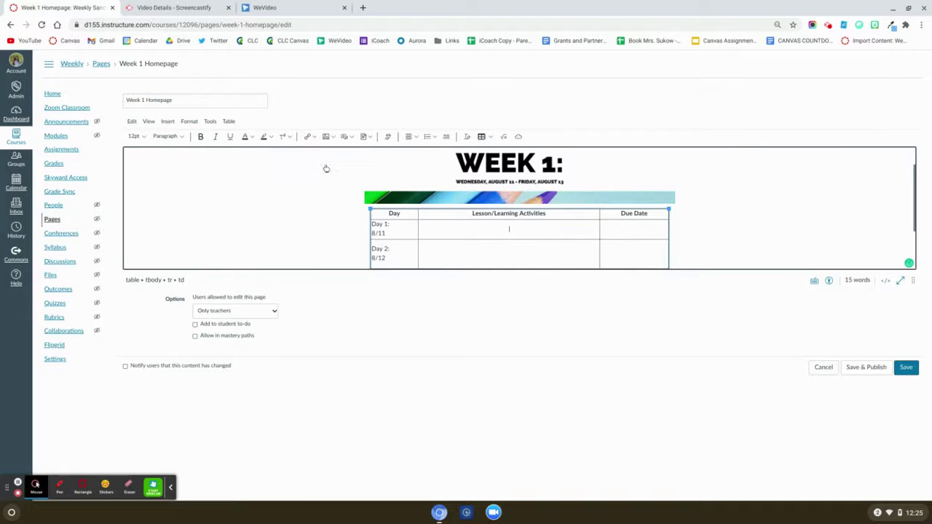
{"action": "left_click", "coordinate": [760, 211]}
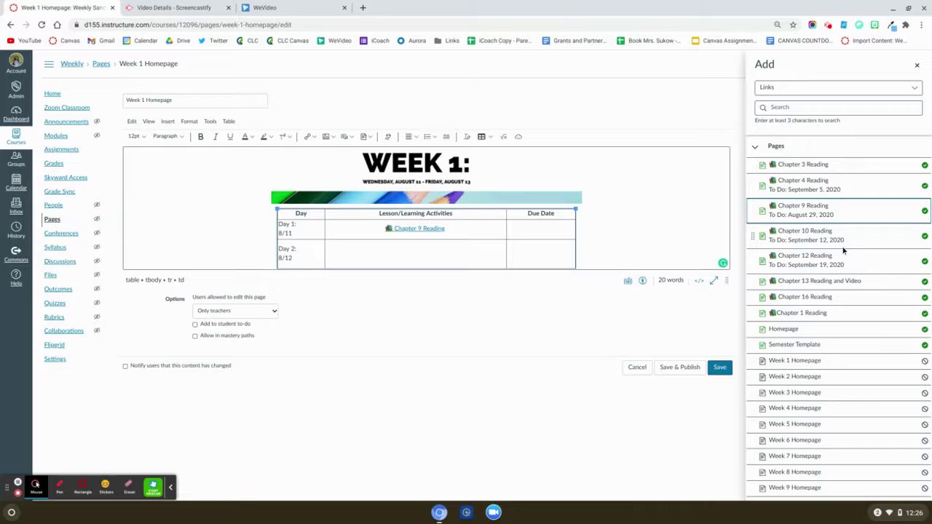
{"action": "scroll", "coordinate": [843, 254], "scroll_direction": "down", "scroll_amount": 3}
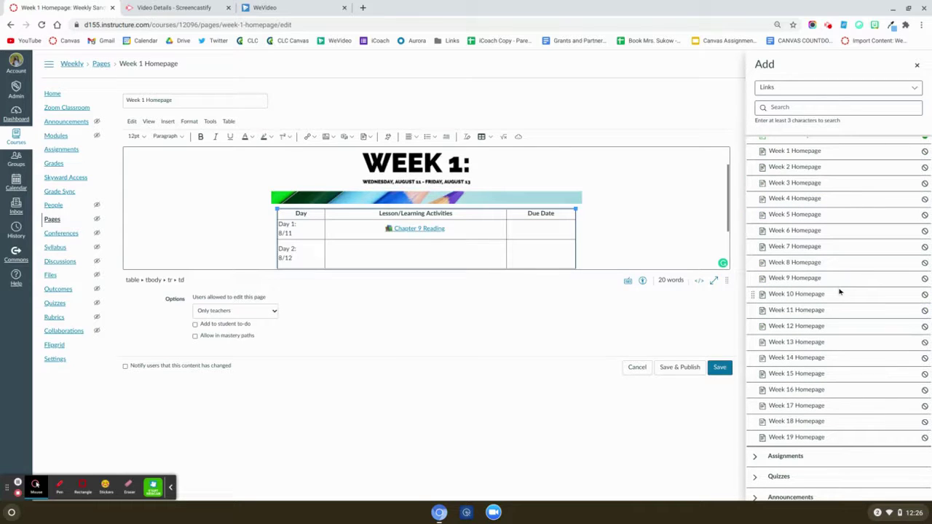
{"action": "scroll", "coordinate": [830, 333], "scroll_direction": "up", "scroll_amount": 3}
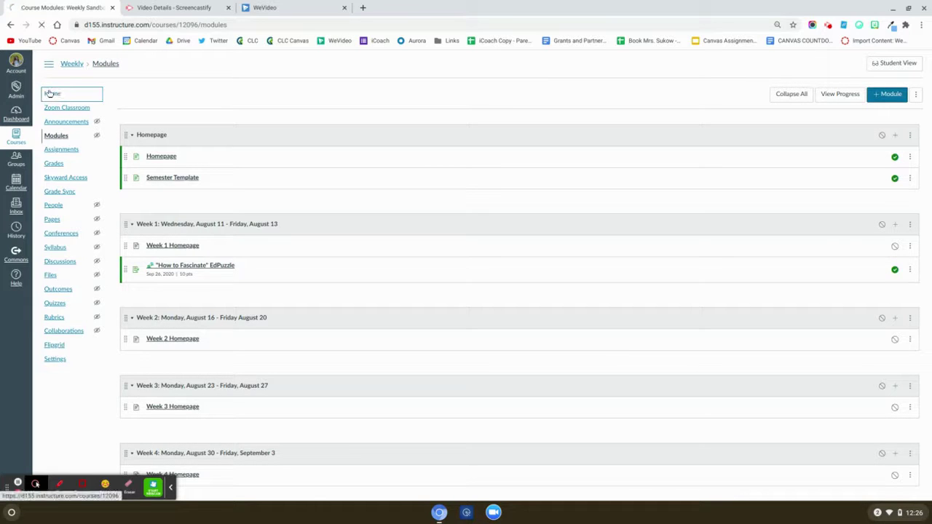
- View the Weekly Sandbox home page and locate the Reset Course Content option in the course settings
{"action": "left_click", "coordinate": [48, 93]}
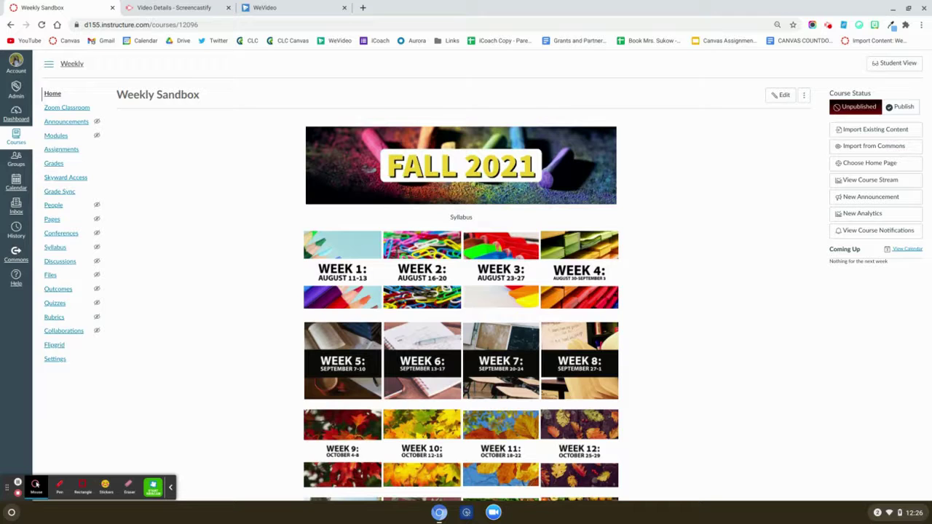
{"action": "left_click", "coordinate": [63, 360]}
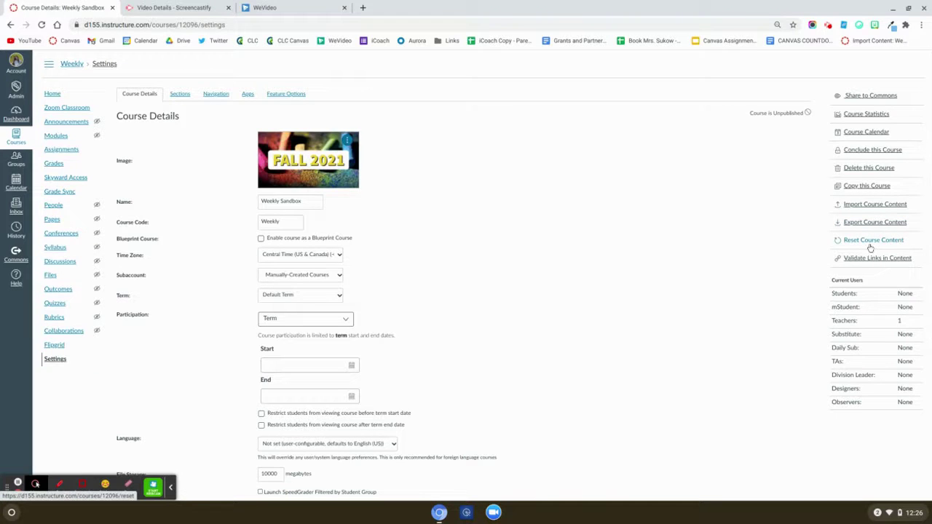
{"action": "left_click", "coordinate": [871, 242]}
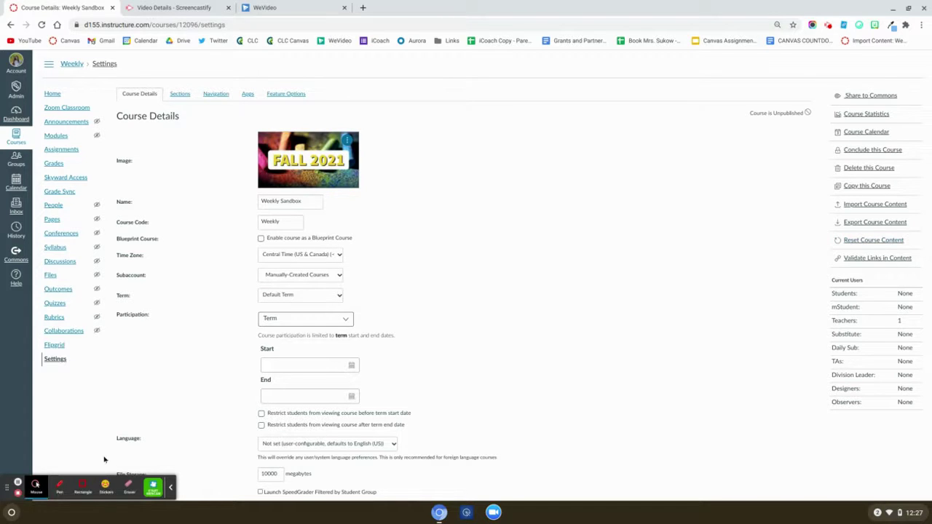
{"action": "left_click", "coordinate": [16, 484]}
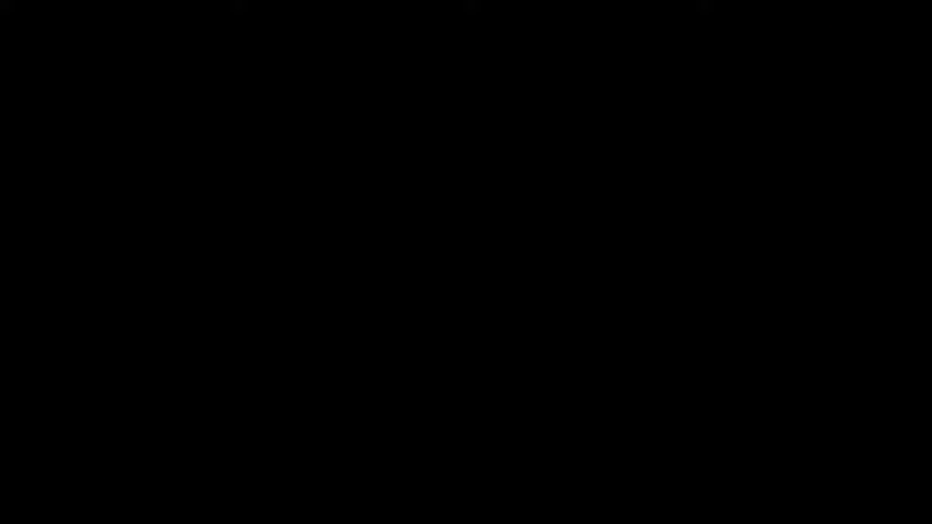